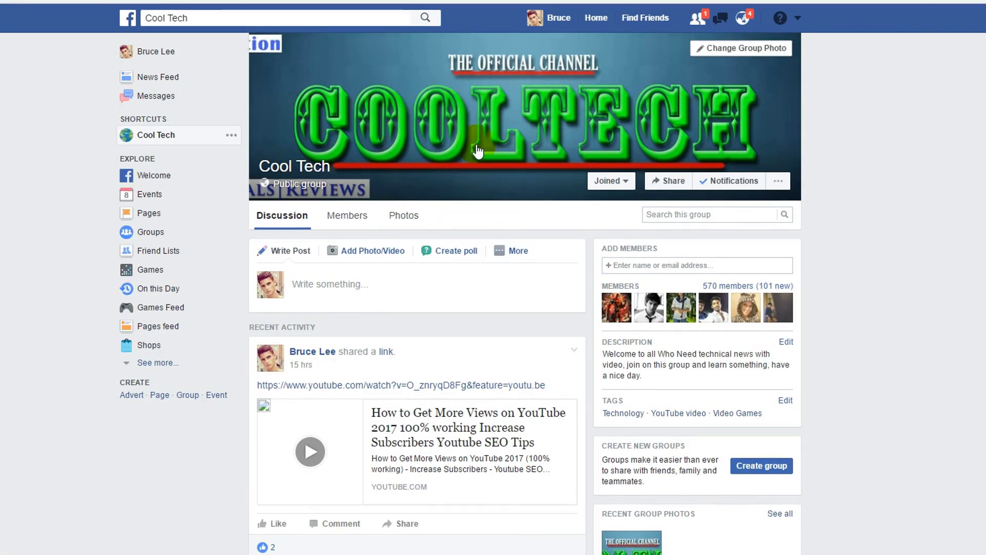
# Step: Look over the Cool Tech group's extra post types and a shared post's comment box
pyautogui.click(517, 250)
pyautogui.click(377, 357)
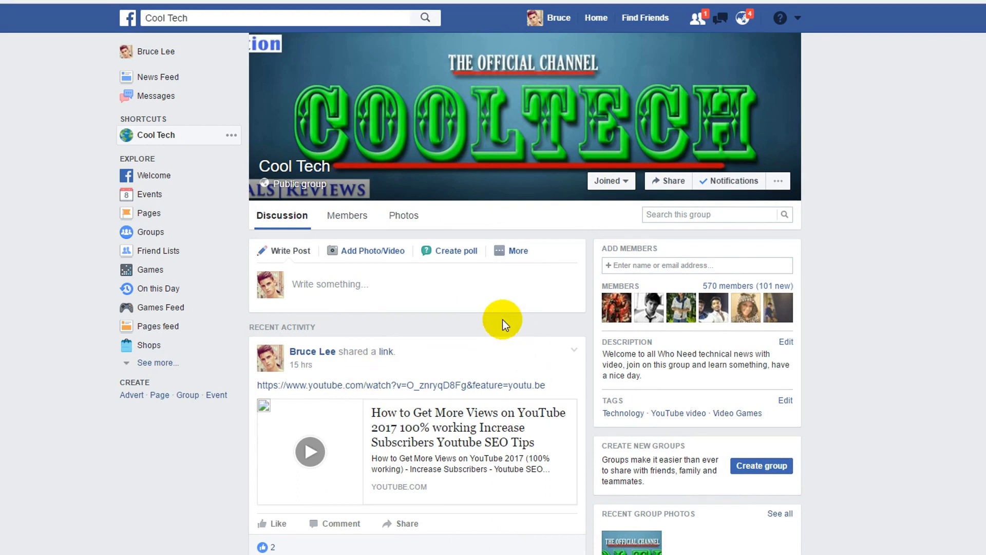
pyautogui.click(341, 522)
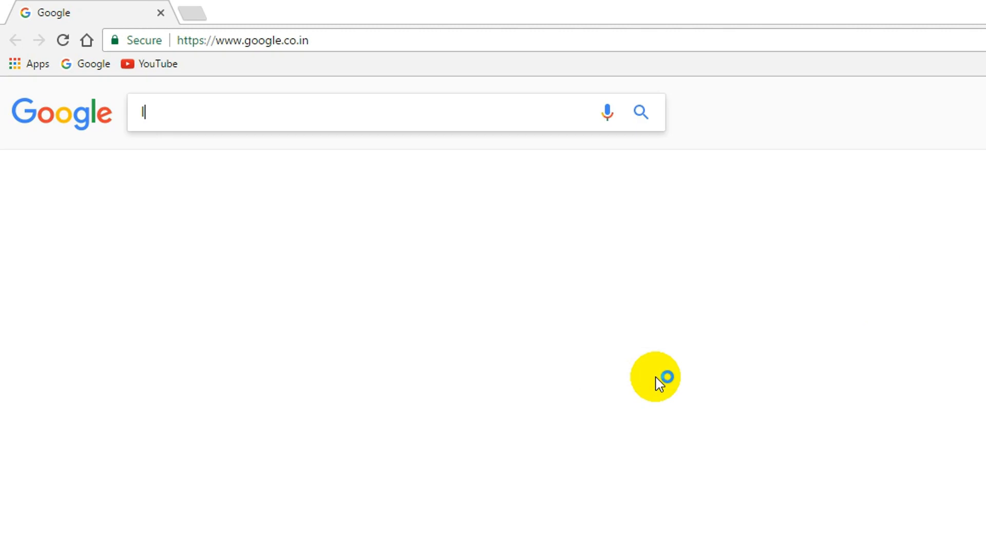
# Step: Search Google for 'leapdroid' and view the first result, the LeapDroid announcement, in a new tab
pyautogui.write('pdroid')
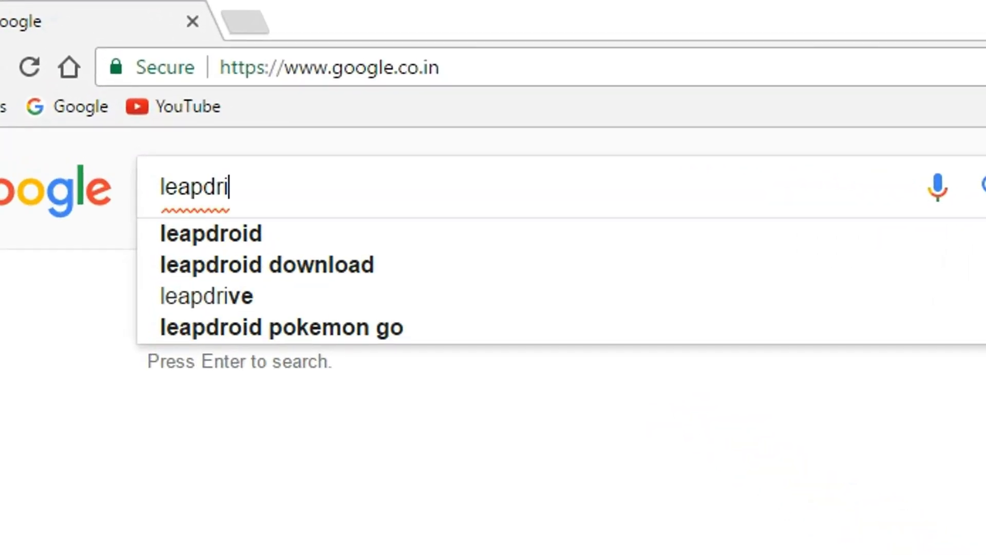
pyautogui.rightClick(219, 238)
pyautogui.click(352, 417)
pyautogui.click(297, 19)
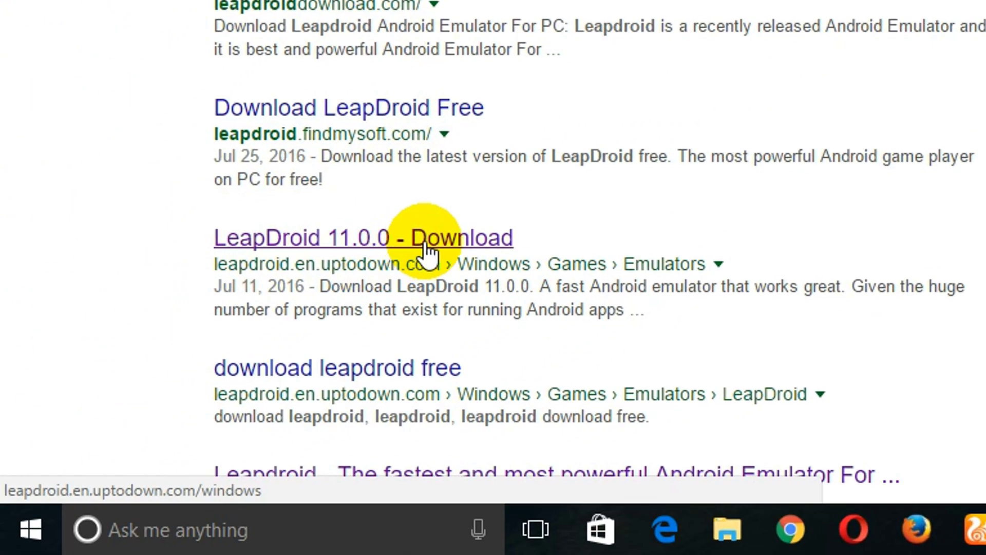
# Step: Download leapdroid-11-0-0.exe from the uptodown LeapDroid 11.0.0 page and show it in its folder
pyautogui.click(428, 241)
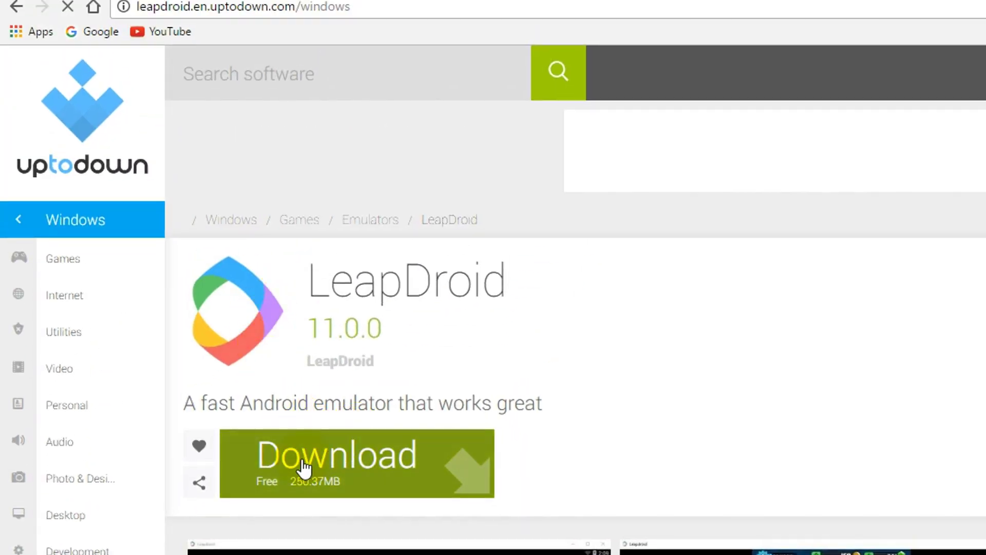
pyautogui.click(382, 475)
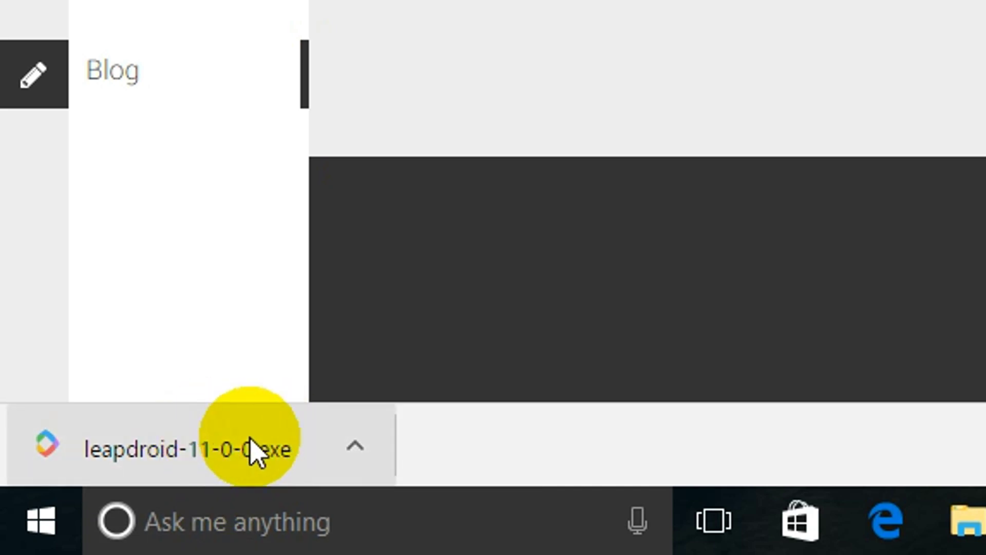
pyautogui.click(355, 445)
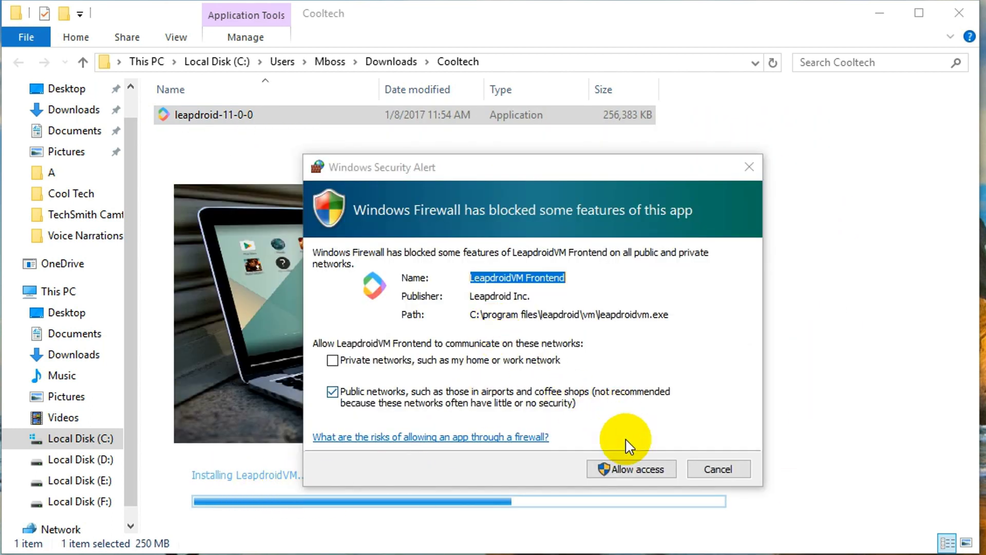
# Step: Allow LeapdroidVM Frontend access through the Windows Firewall alert
pyautogui.click(624, 464)
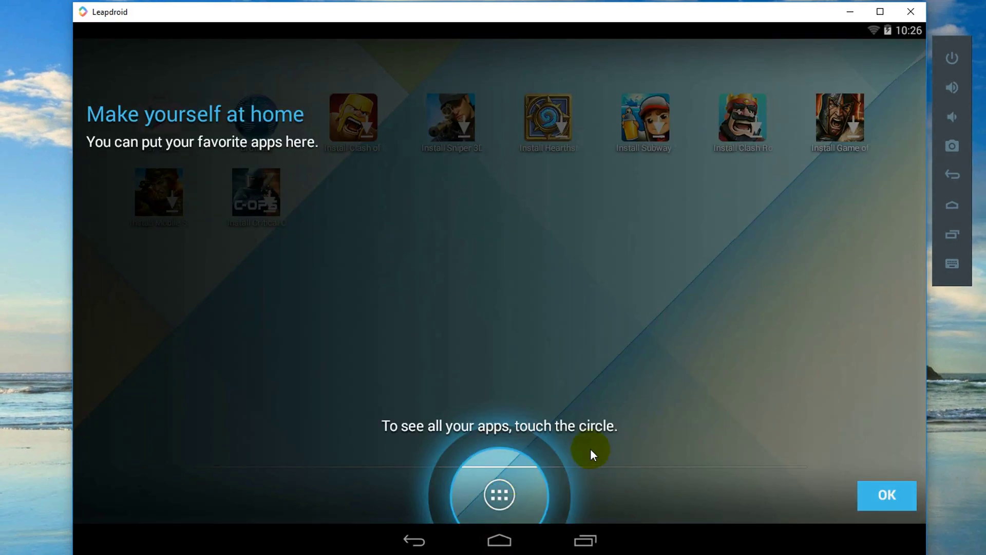
# Step: Skip the Google account prompt, raise the volume, check Location in Quick Settings, then go back
pyautogui.click(885, 493)
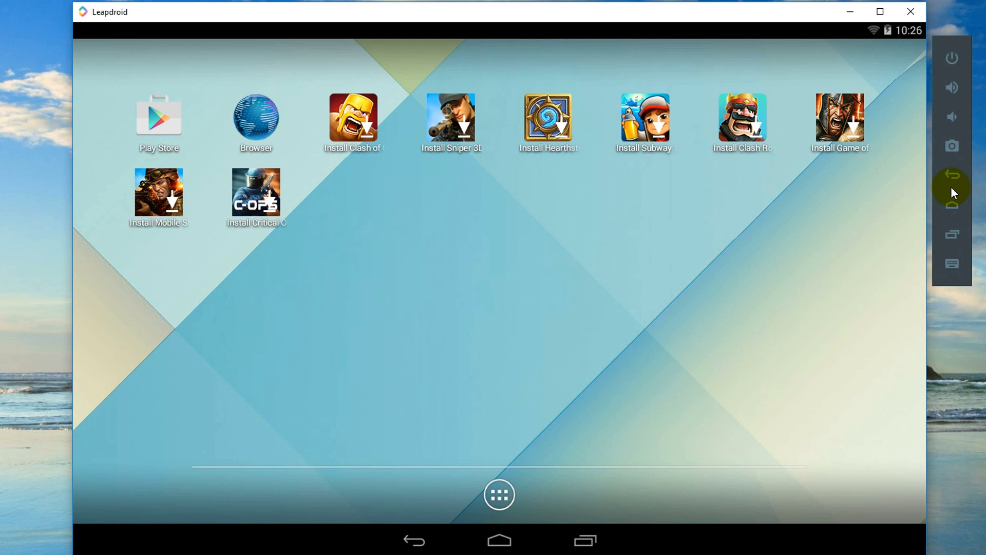
pyautogui.click(952, 87)
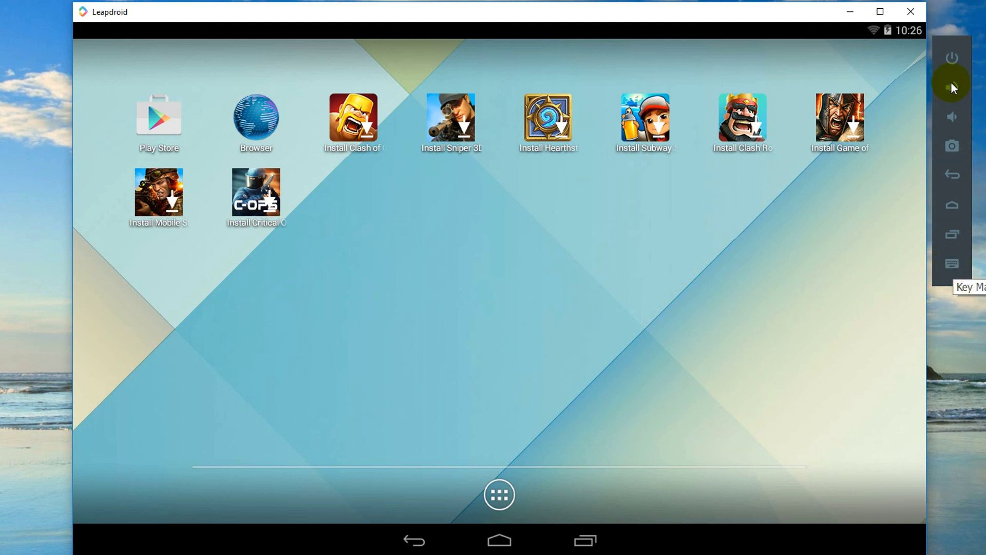
pyautogui.click(887, 28)
pyautogui.moveTo(896, 66); pyautogui.dragTo(840, 113)
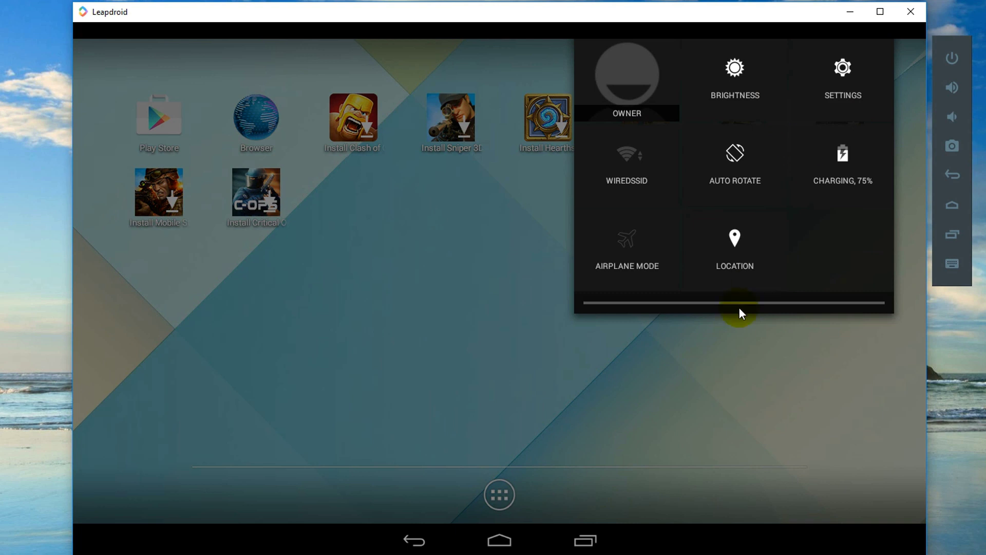
pyautogui.click(731, 248)
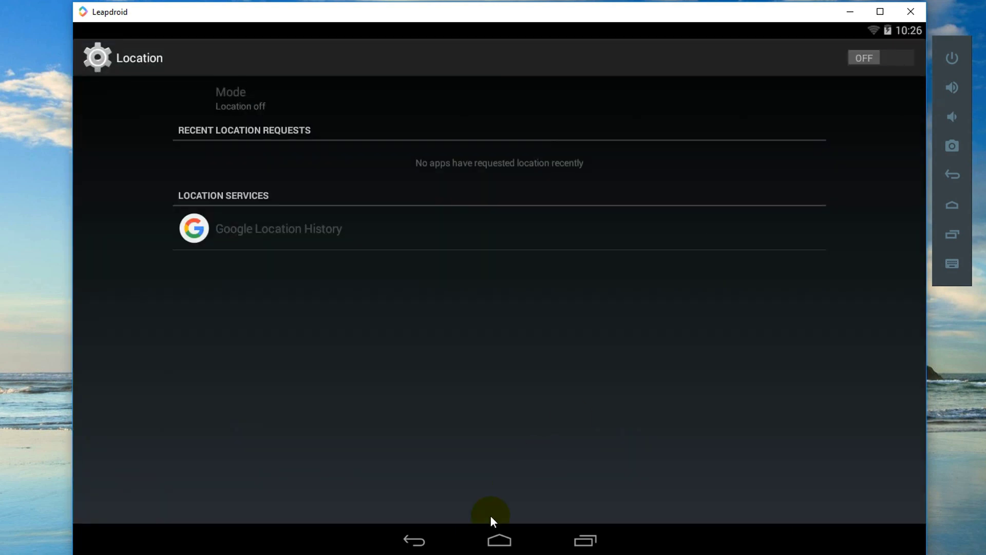
pyautogui.click(414, 540)
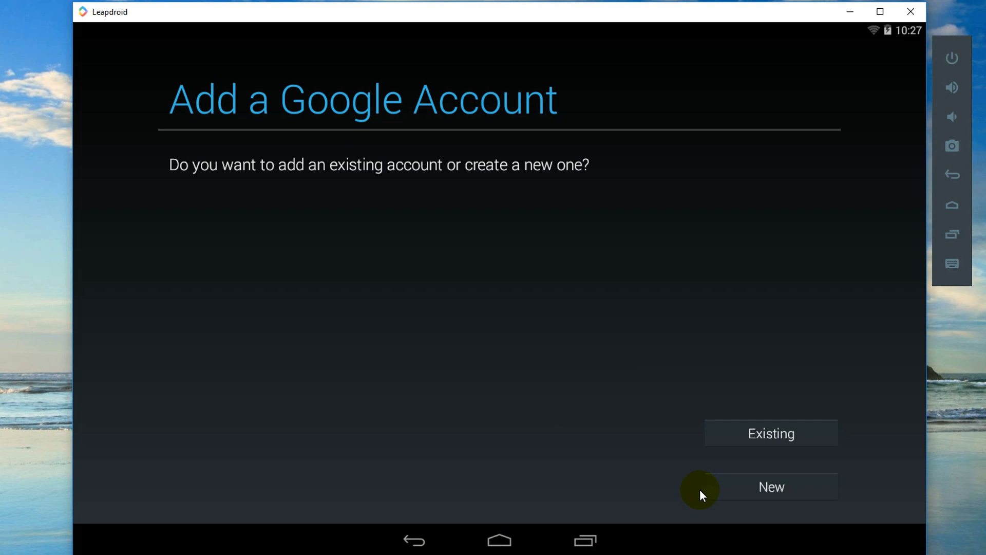
# Step: Add an existing Google account by its e-mail, decline payment info, and accept Google Play terms
pyautogui.click(760, 433)
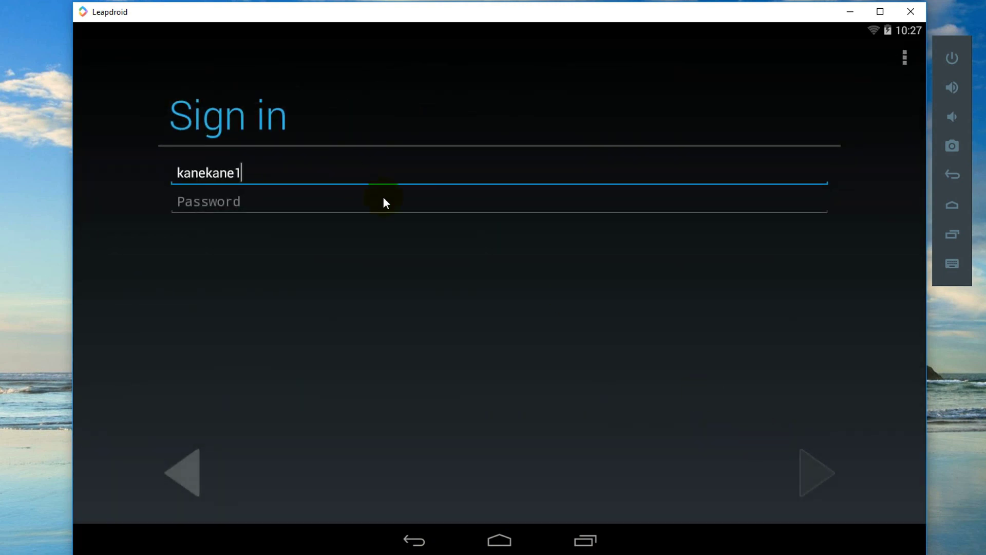
pyautogui.press('Return')
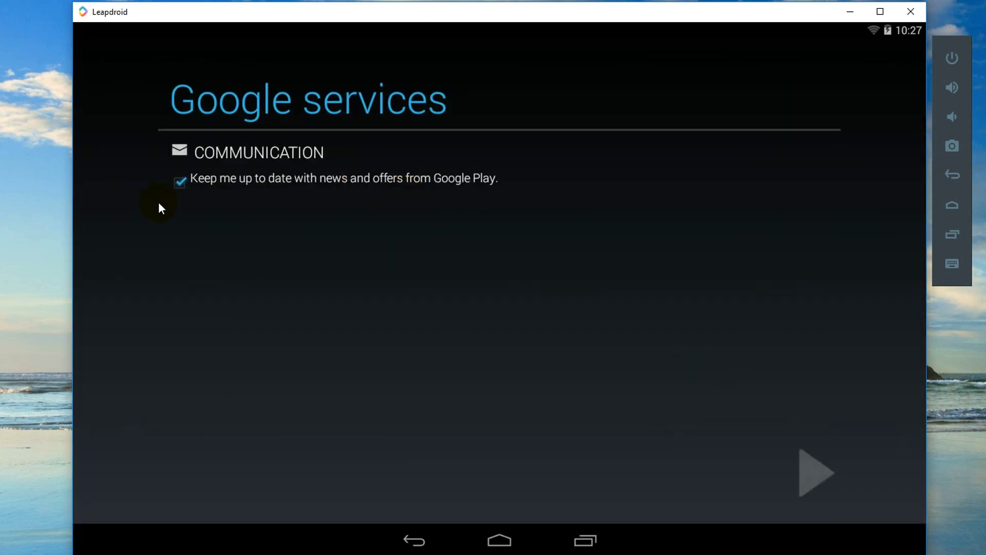
pyautogui.click(804, 479)
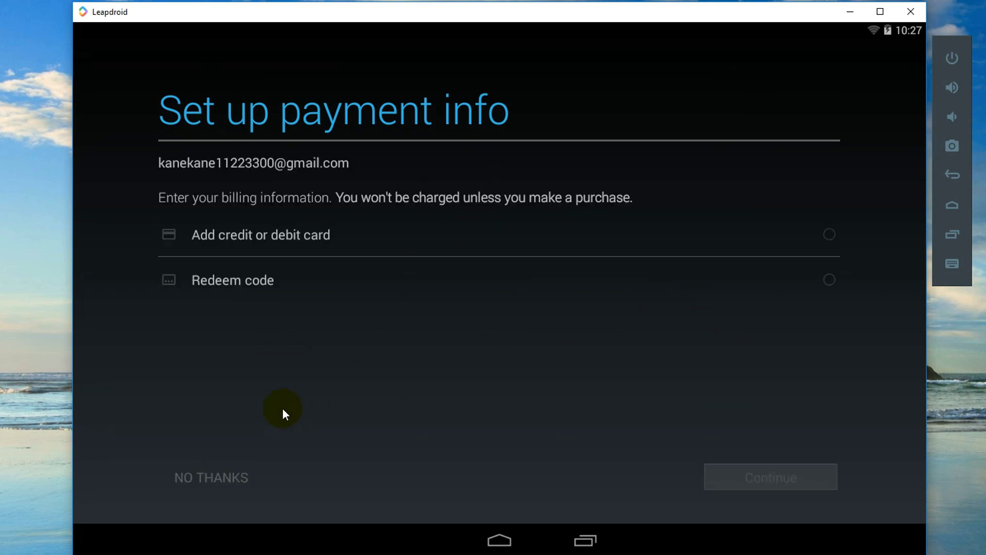
pyautogui.click(228, 487)
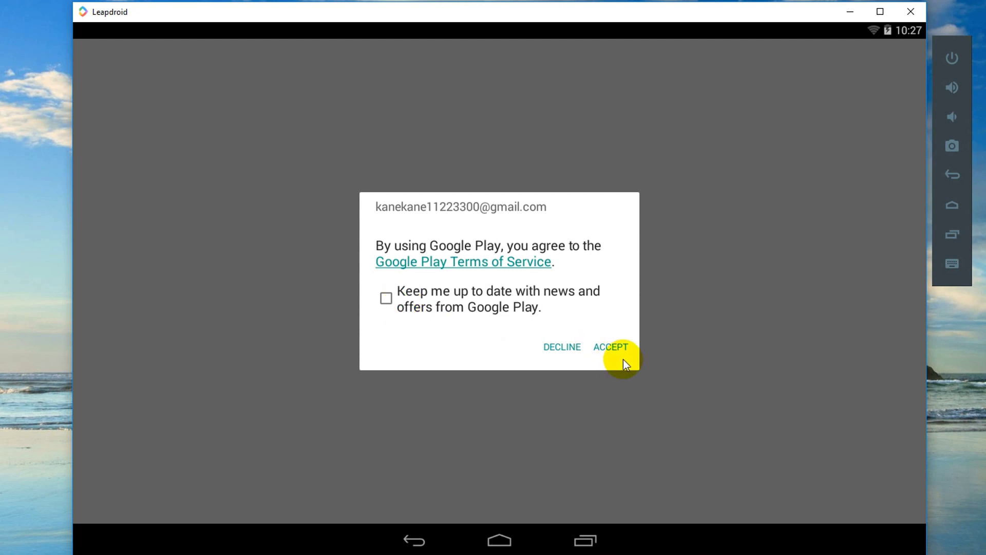
pyautogui.click(611, 345)
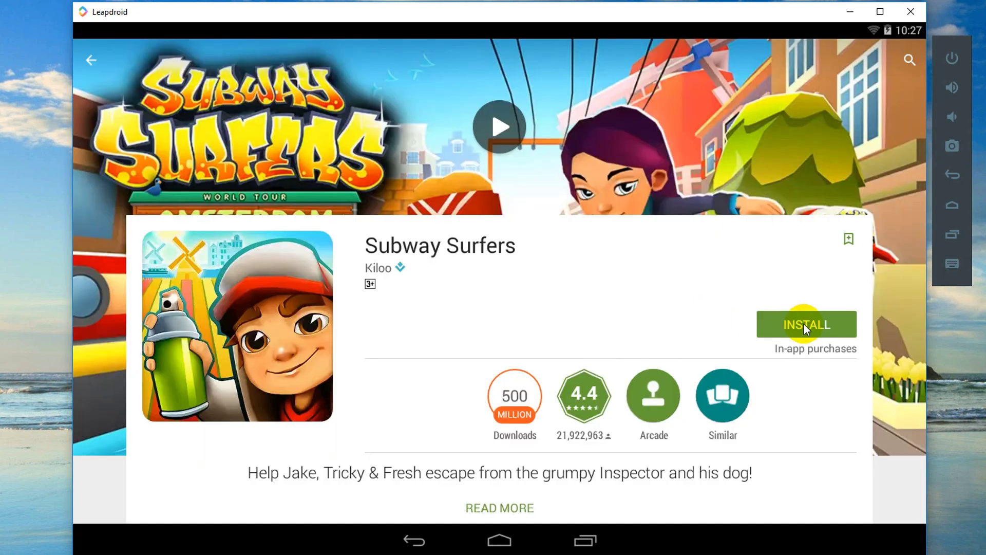
# Step: Search the Play Store for 'asus' and install ZenUI Launcher
pyautogui.click(90, 66)
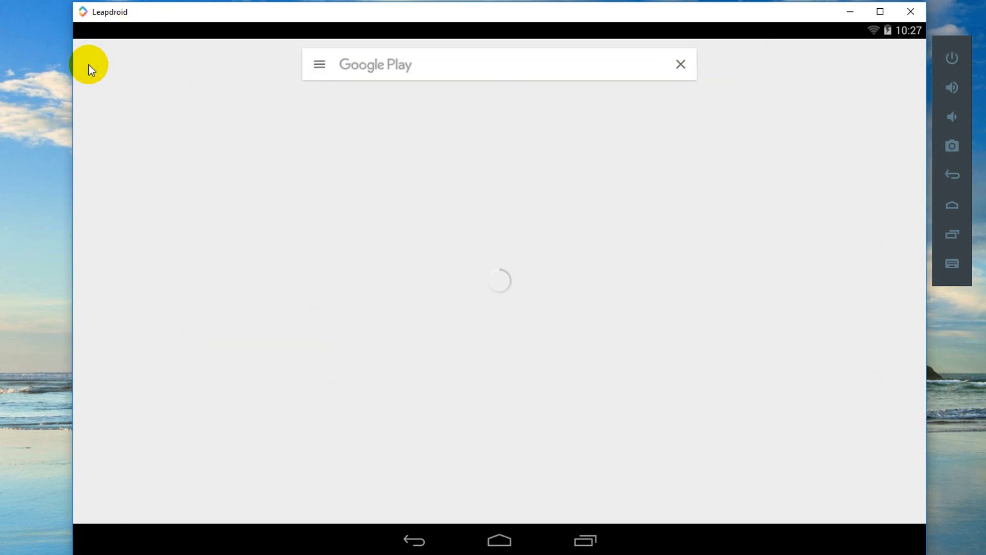
pyautogui.click(420, 76)
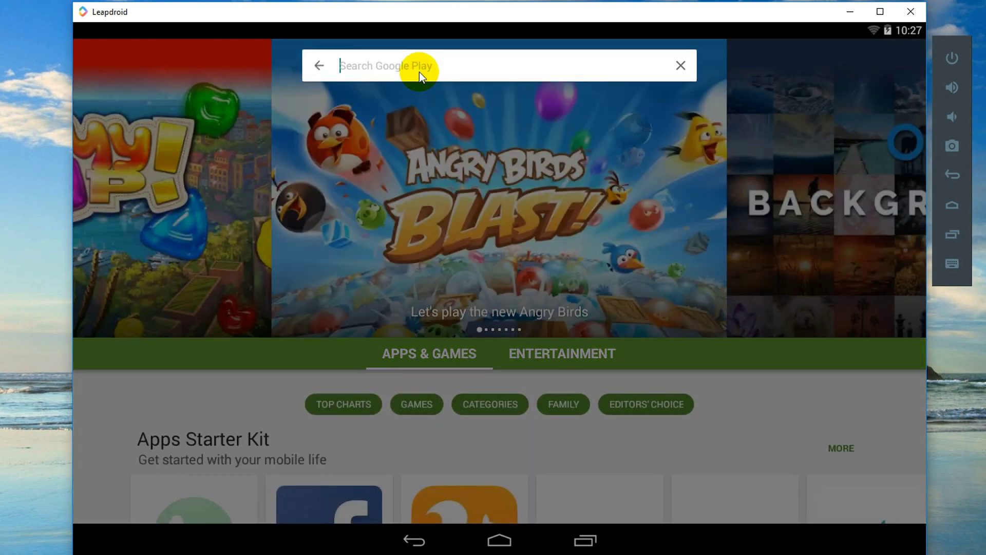
pyautogui.write('asus')
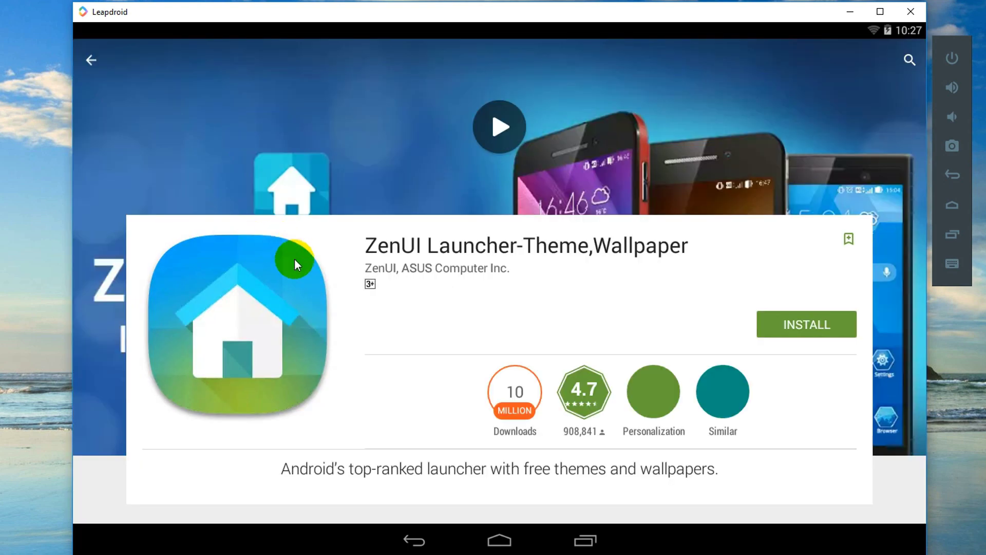
pyautogui.click(830, 331)
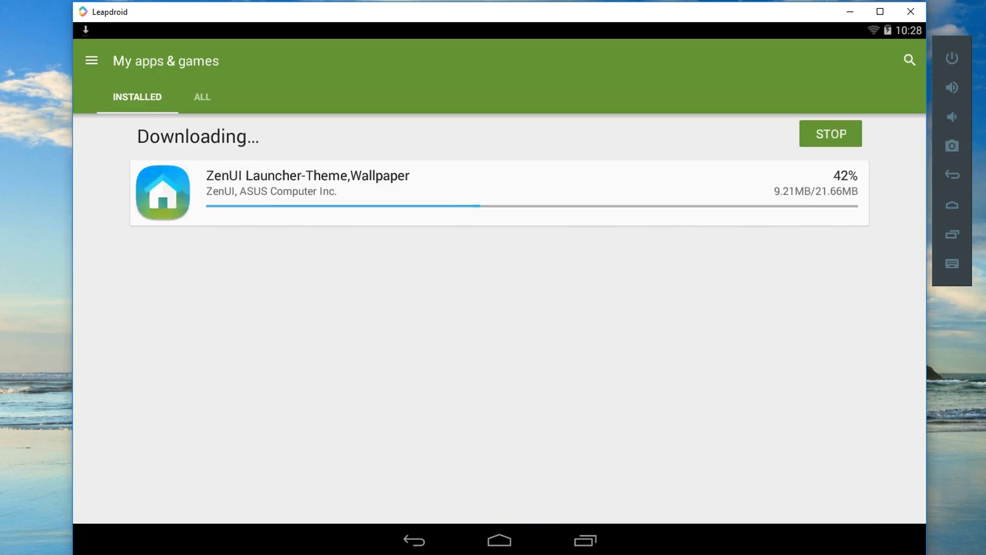
# Step: Leave the Play Store for the home screen and show the app drawer
pyautogui.click(579, 545)
pyautogui.click(501, 541)
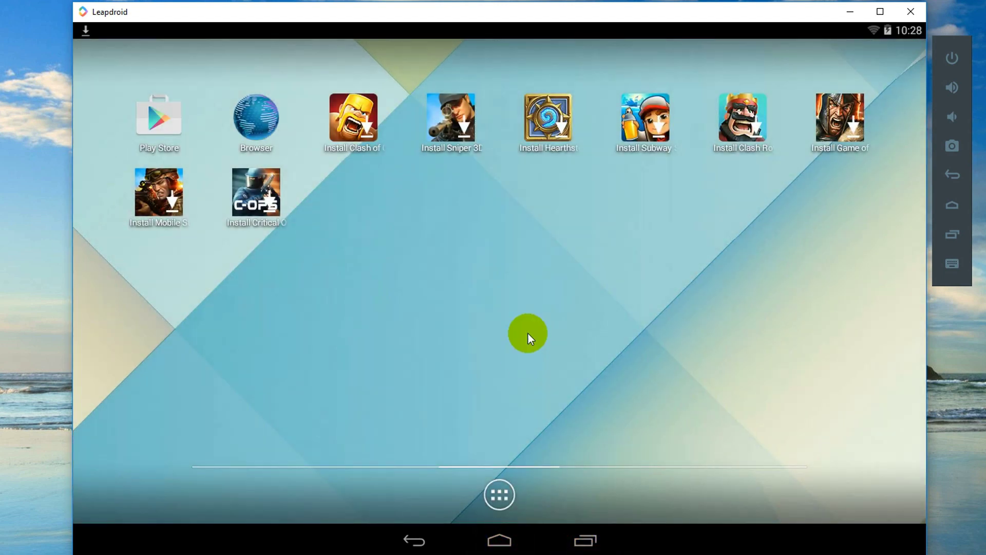
pyautogui.click(500, 494)
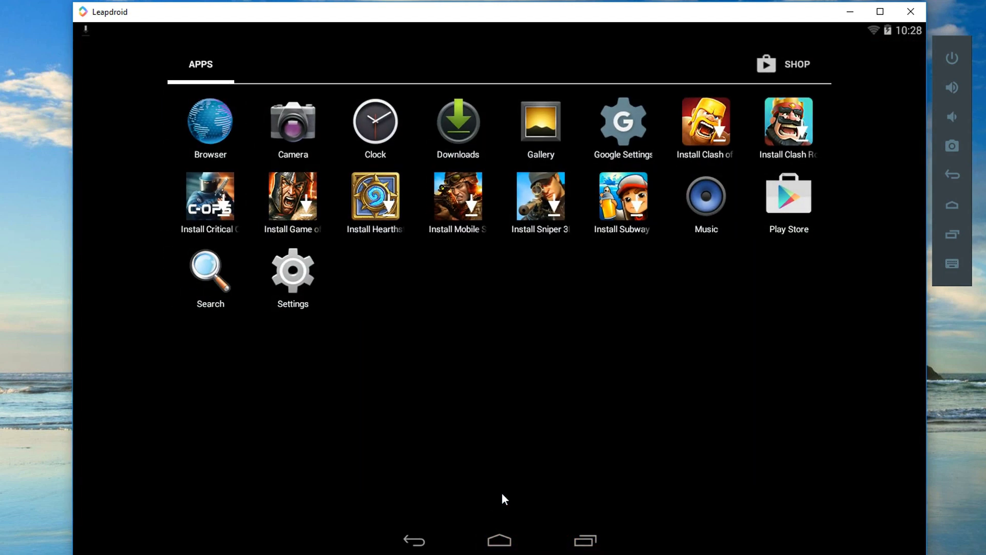
# Step: Check Android 4.4.4 under Settings > About tablet, then clear the ZenUI install notification
pyautogui.click(329, 300)
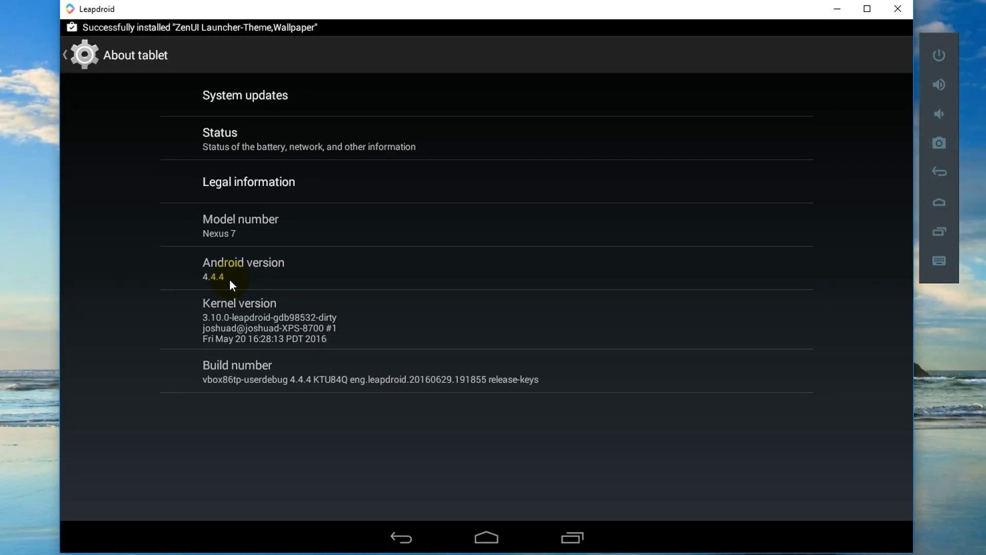
pyautogui.click(83, 55)
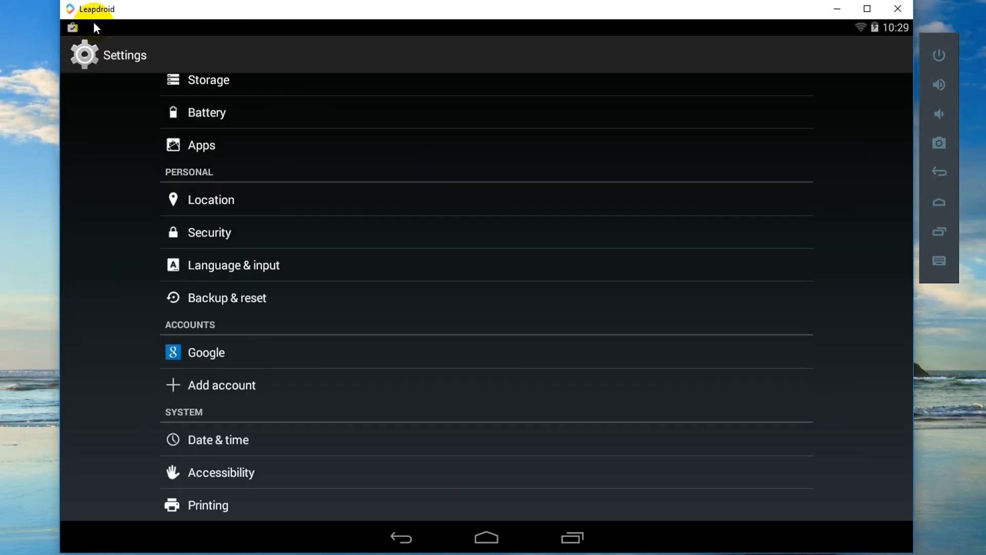
pyautogui.moveTo(93, 27); pyautogui.dragTo(329, 239)
# Step: Launch ZenUI Launcher and finish its Next and Get started! setup pages
pyautogui.rightClick(136, 134)
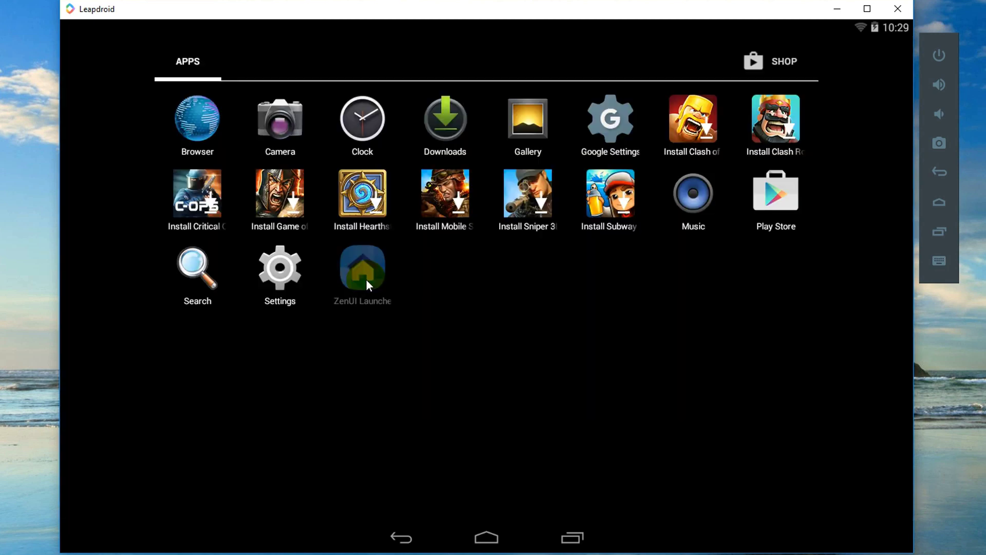
pyautogui.click(406, 534)
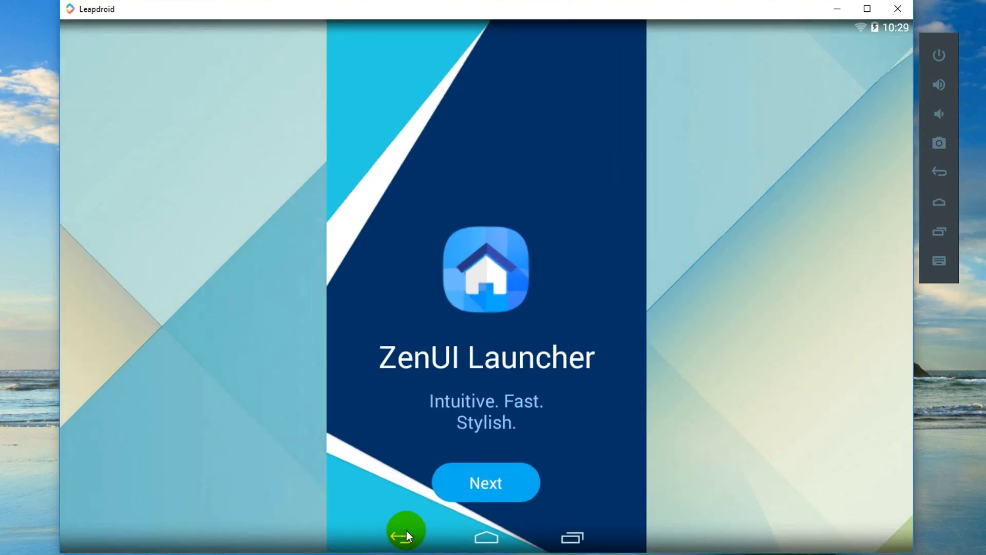
pyautogui.click(493, 481)
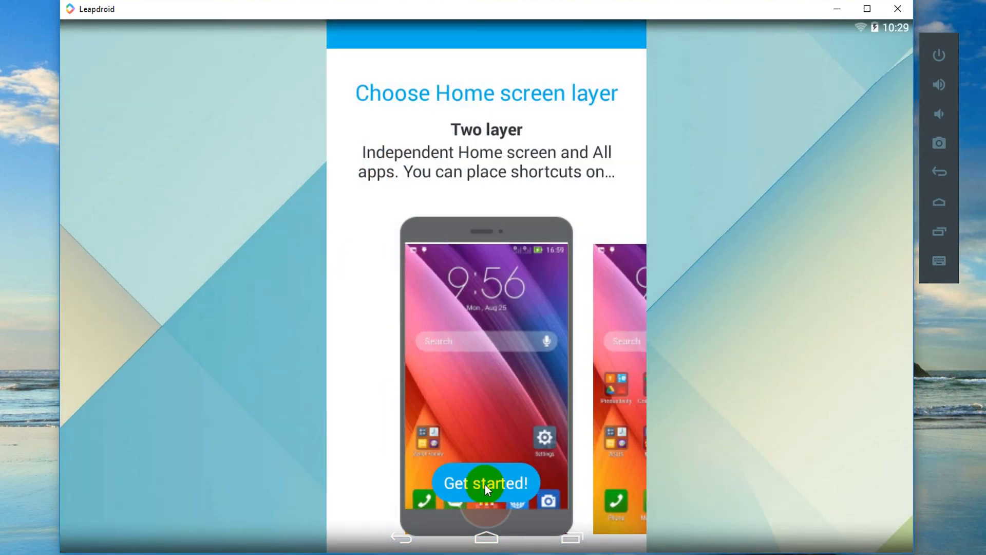
pyautogui.click(492, 481)
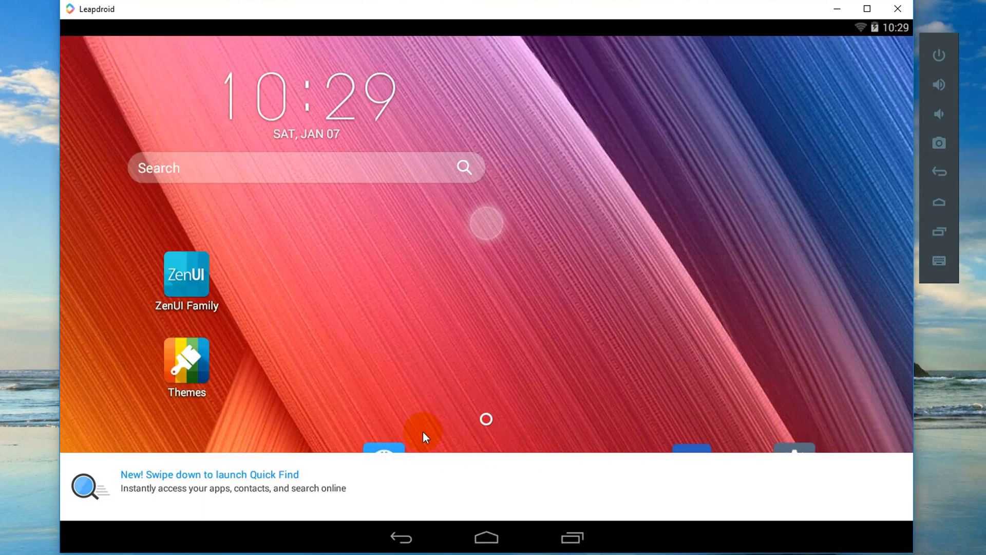
# Step: Check ZenUI's app drawer and Home edit options, then return home
pyautogui.click(478, 477)
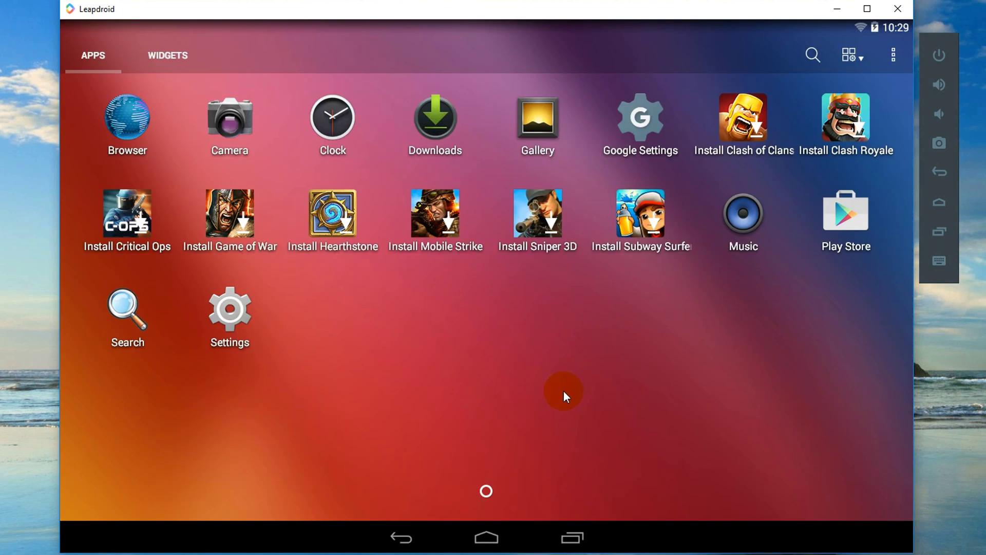
pyautogui.click(401, 537)
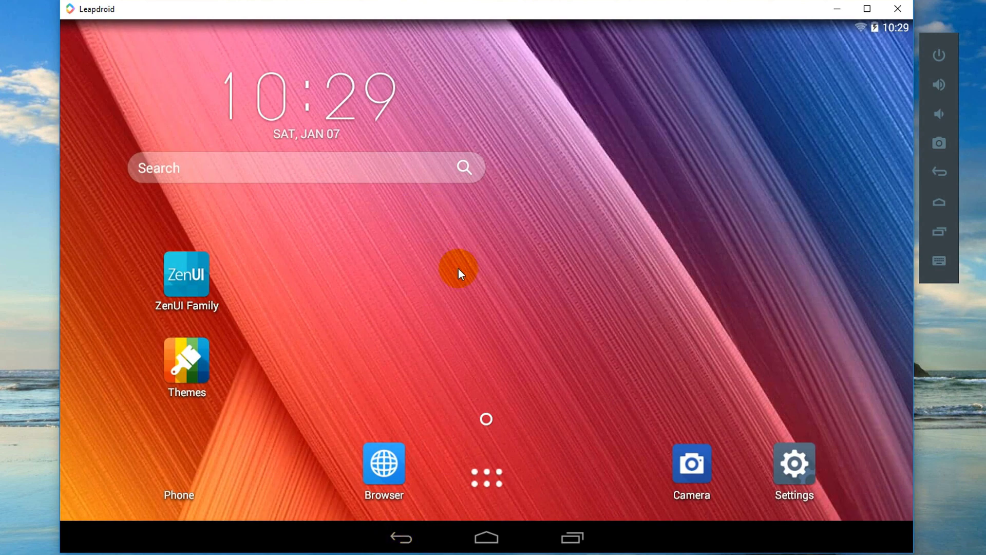
pyautogui.click(485, 155)
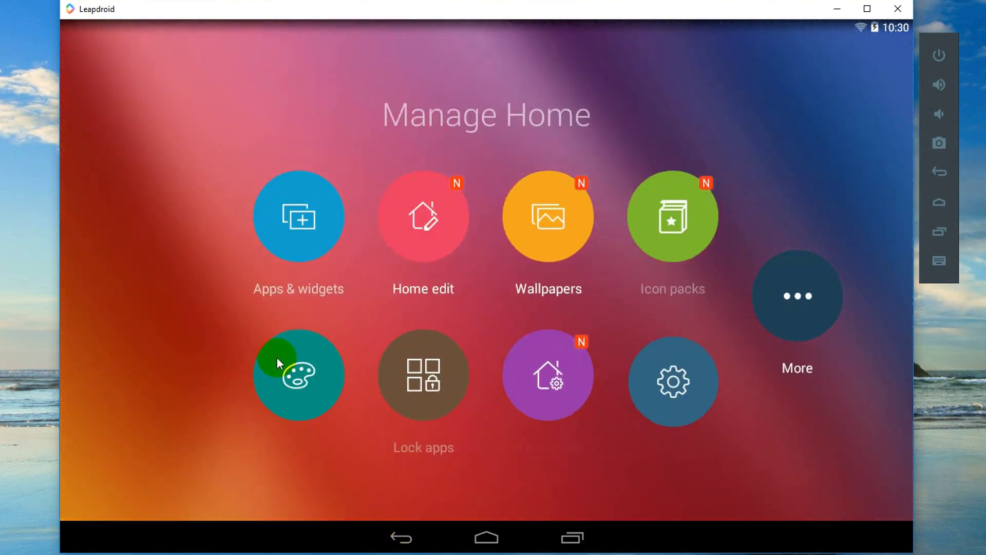
pyautogui.click(436, 205)
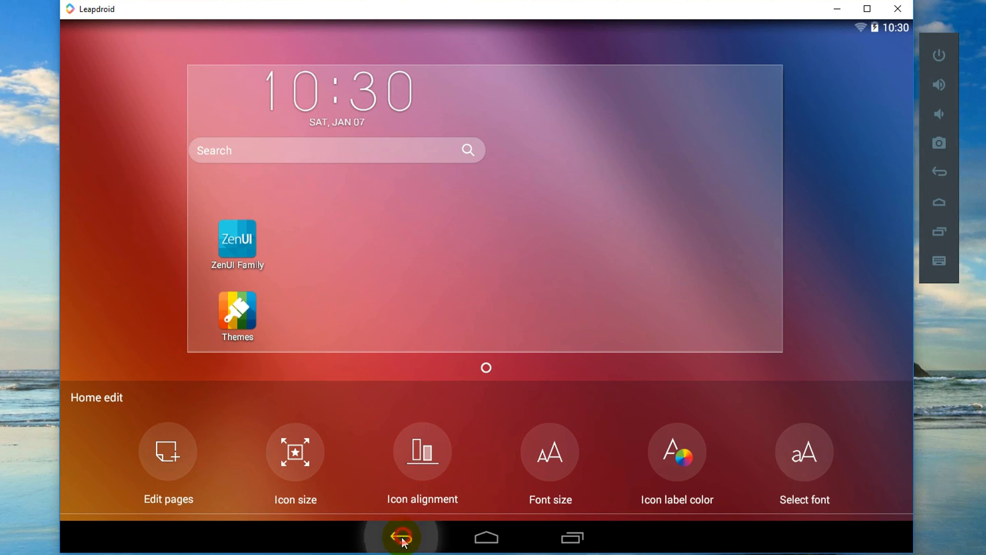
pyautogui.click(401, 537)
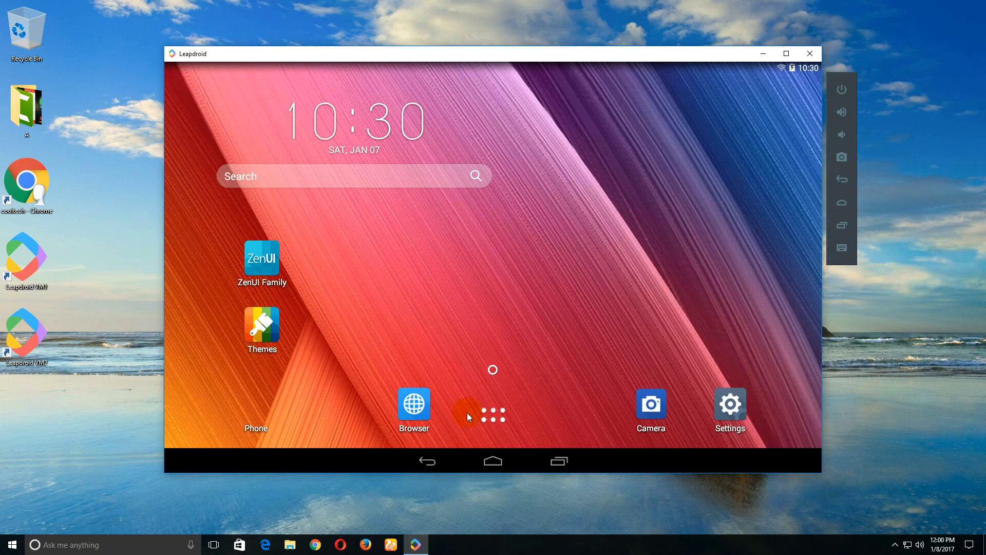
# Step: Check the app drawer once more, then refresh the Windows desktop twice from its context menu
pyautogui.click(491, 417)
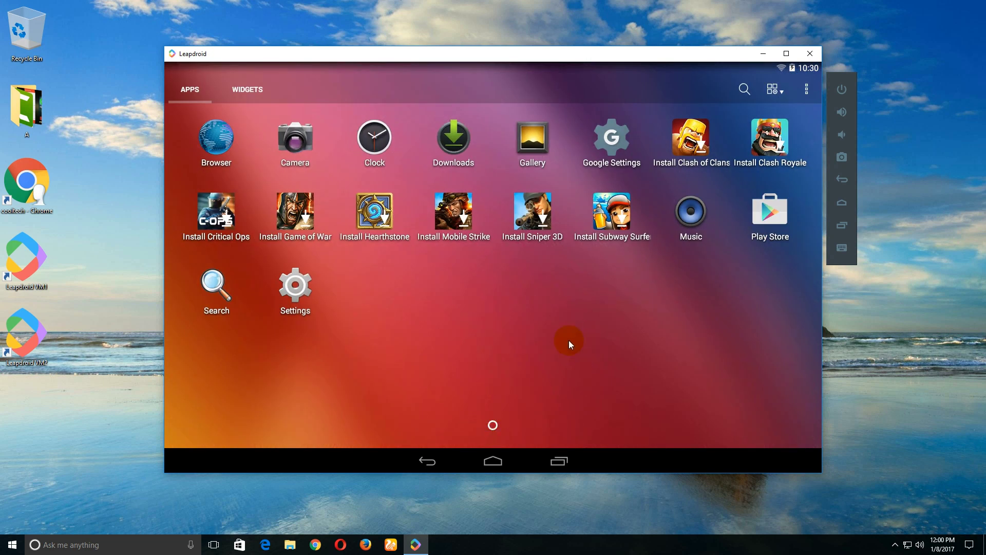
pyautogui.click(412, 455)
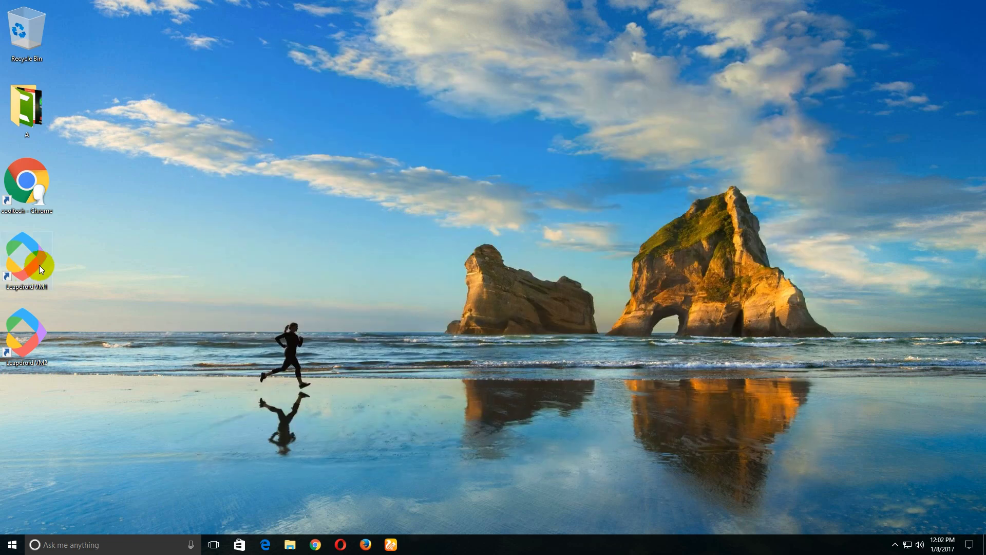
pyautogui.rightClick(155, 249)
pyautogui.click(168, 278)
pyautogui.rightClick(136, 249)
pyautogui.click(152, 278)
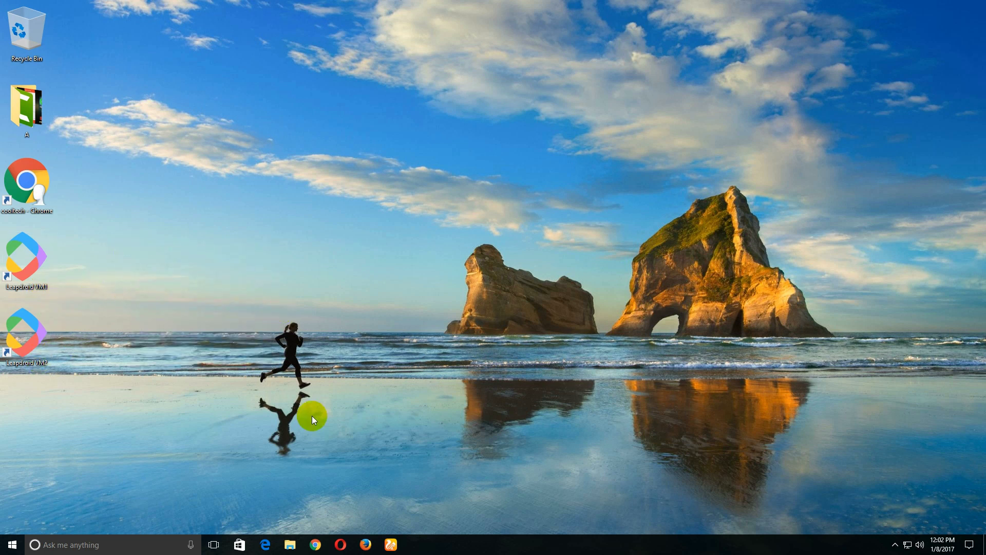